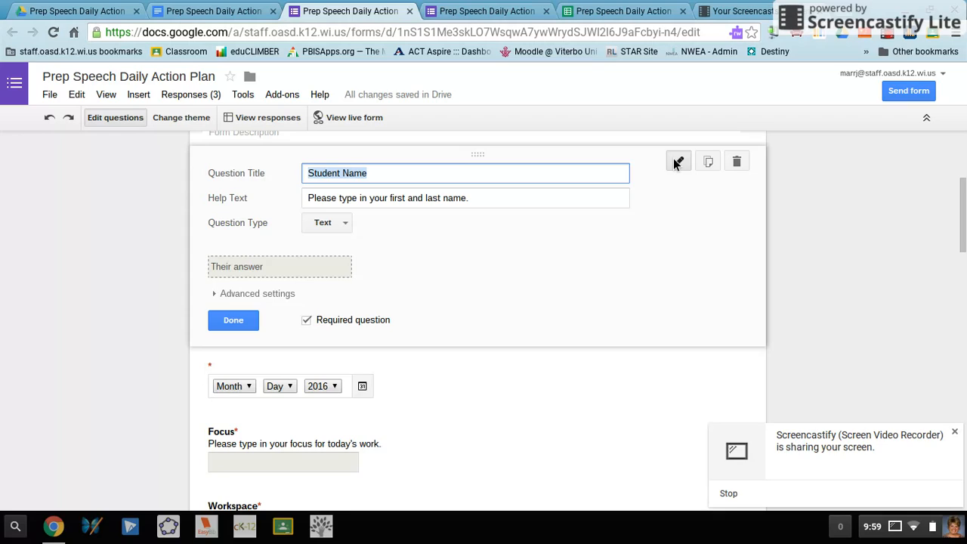
Close the Student Name question editor and compare the form's questions with the live form and the merge-tag template document
left_click(244, 326)
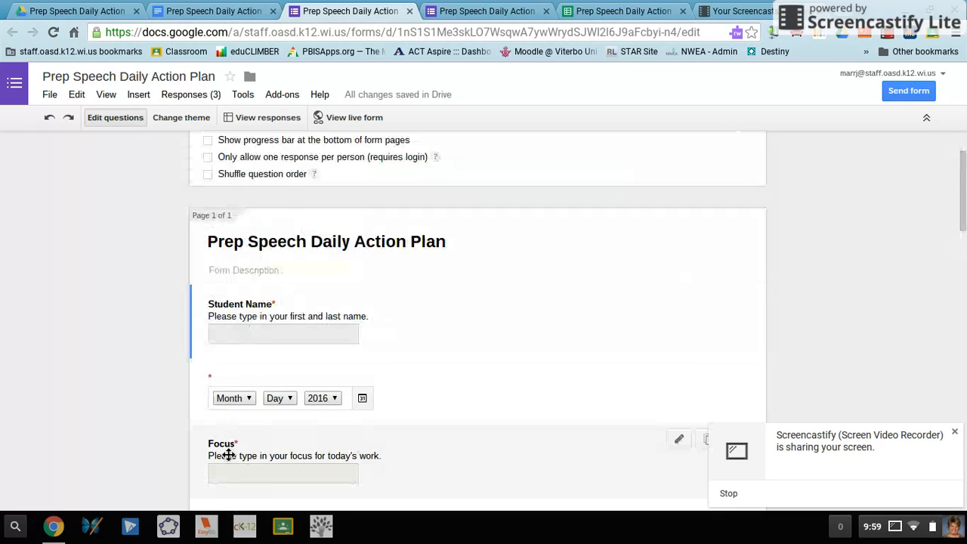
mouse_move(964, 240)
left_mouse_down()
mouse_move(964, 290)
mouse_move(964, 248)
left_mouse_up()
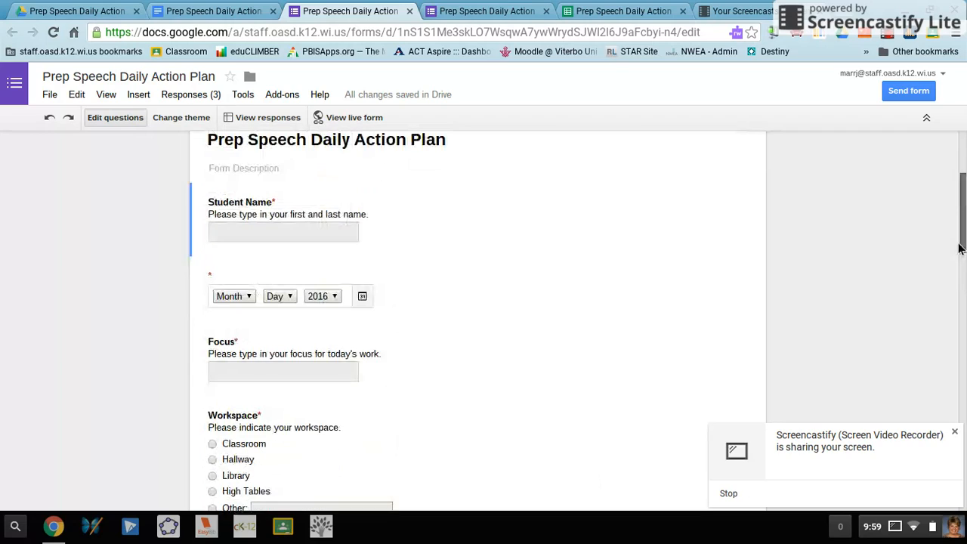
left_click(459, 11)
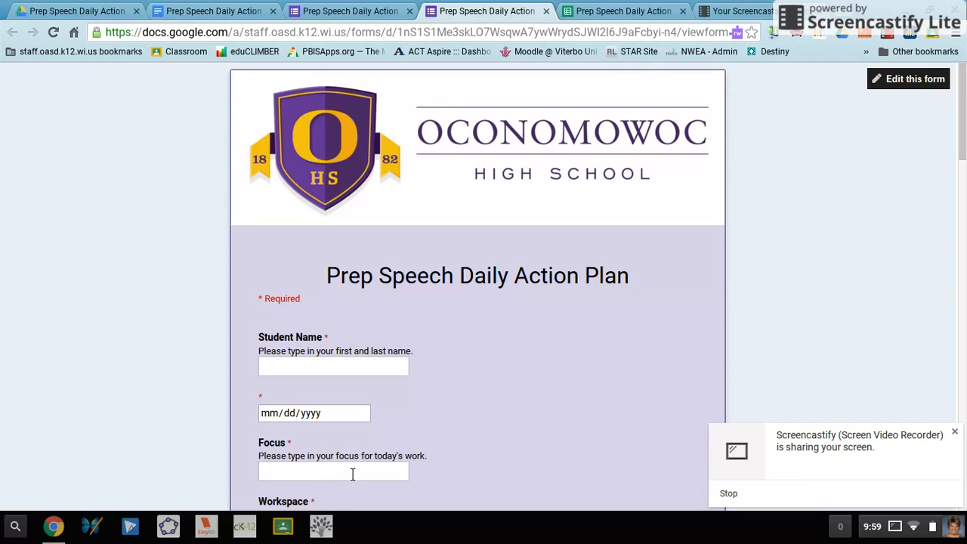
left_click(216, 15)
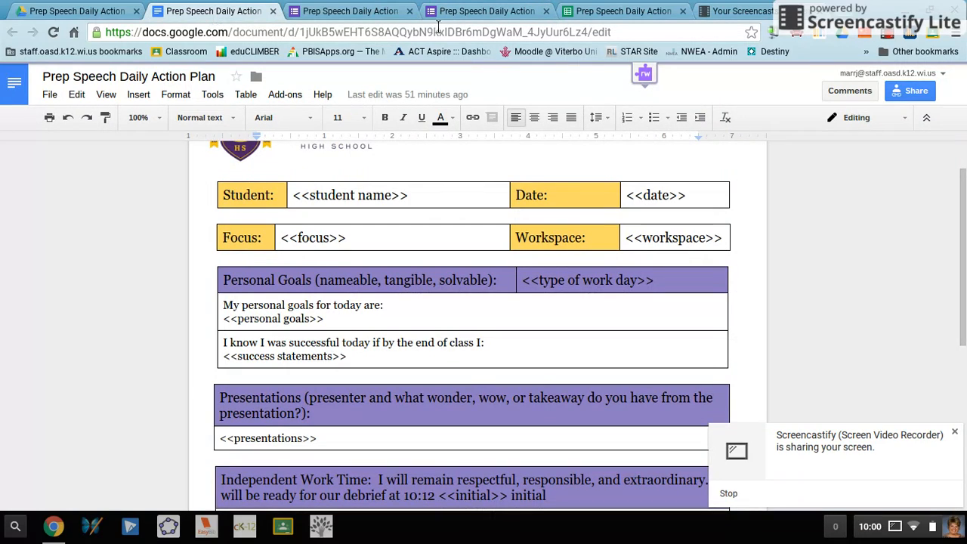
key("ctrl+Tab")
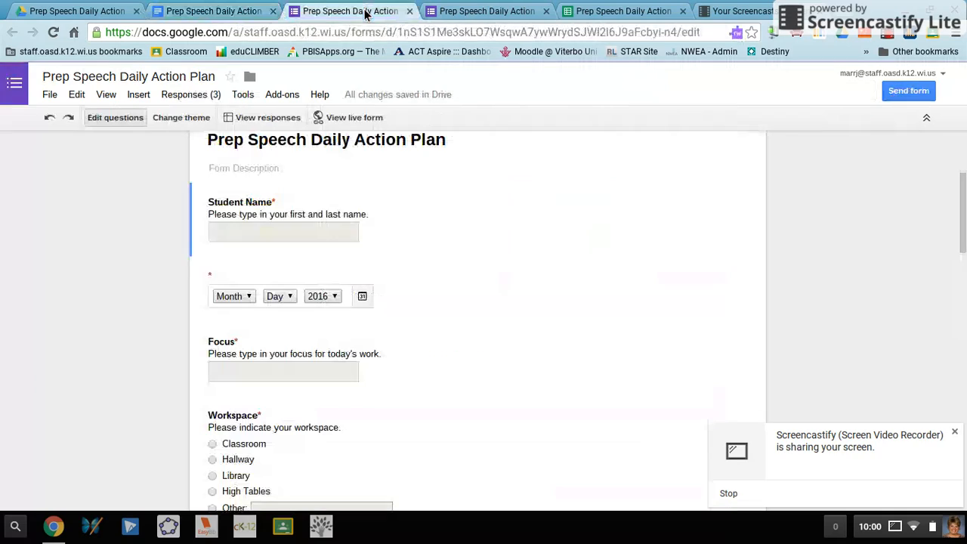
left_click(481, 13)
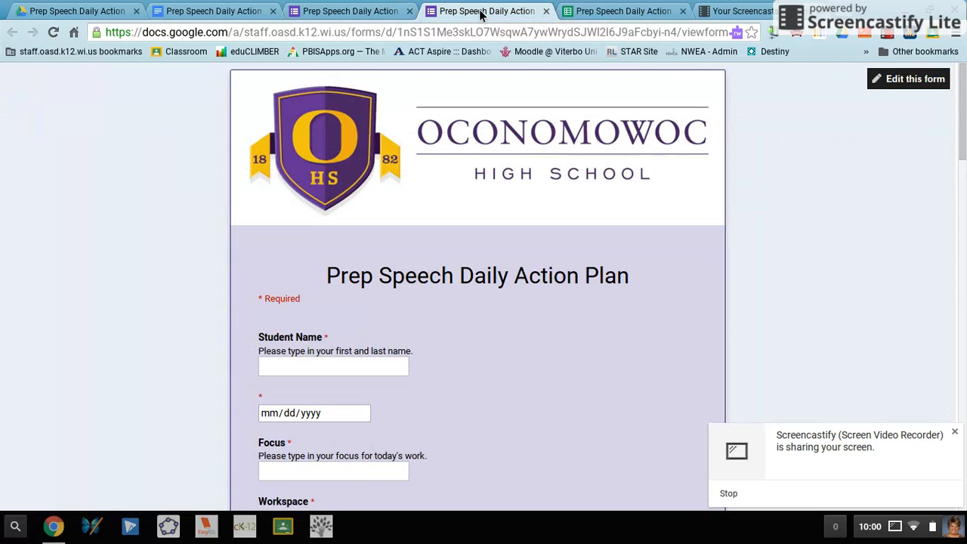
left_click(385, 17)
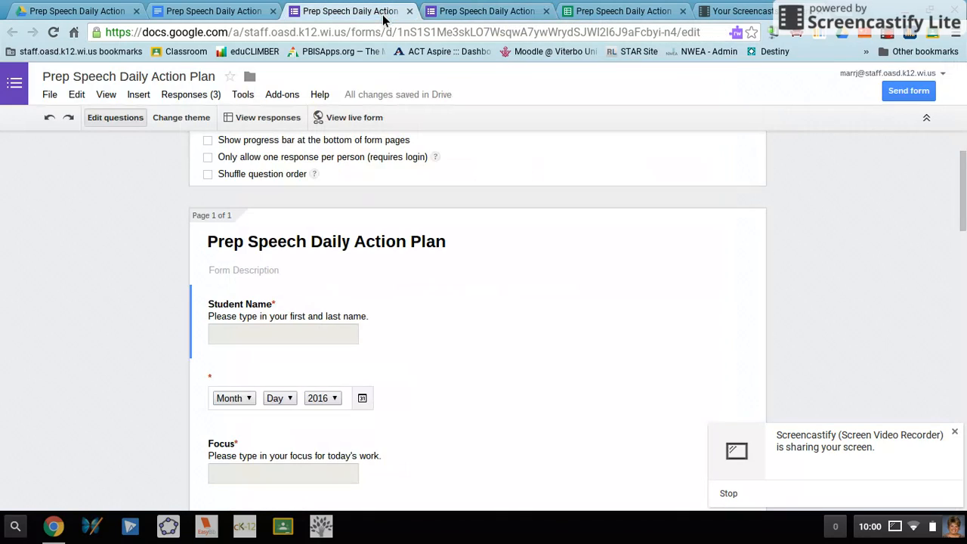
Go to the form's responses spreadsheet and search the available add-ons for "autocrat"
left_click(184, 98)
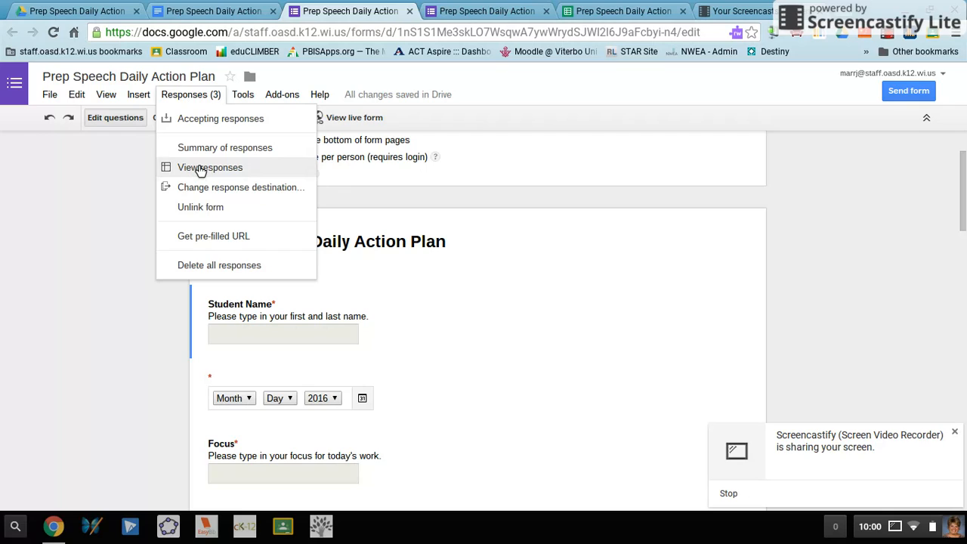
left_click(620, 14)
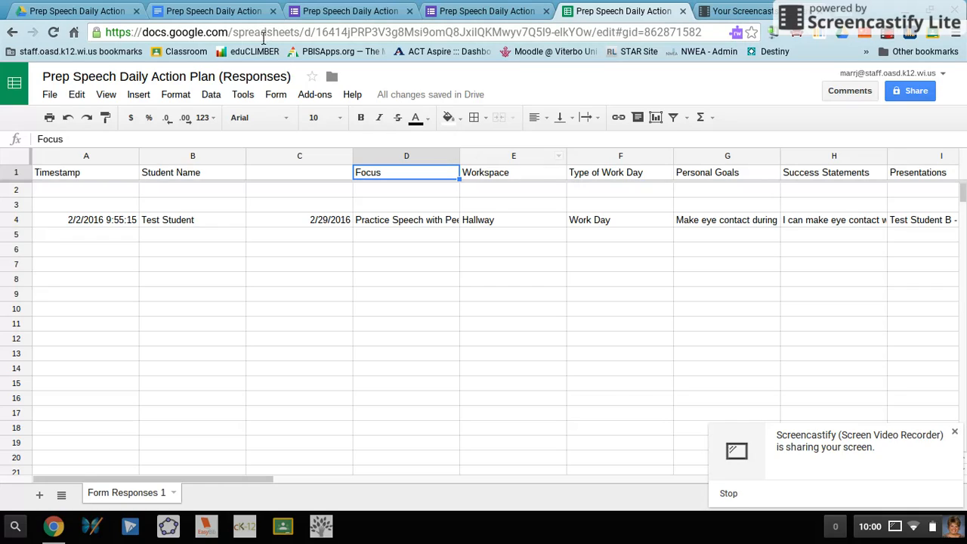
left_click(313, 96)
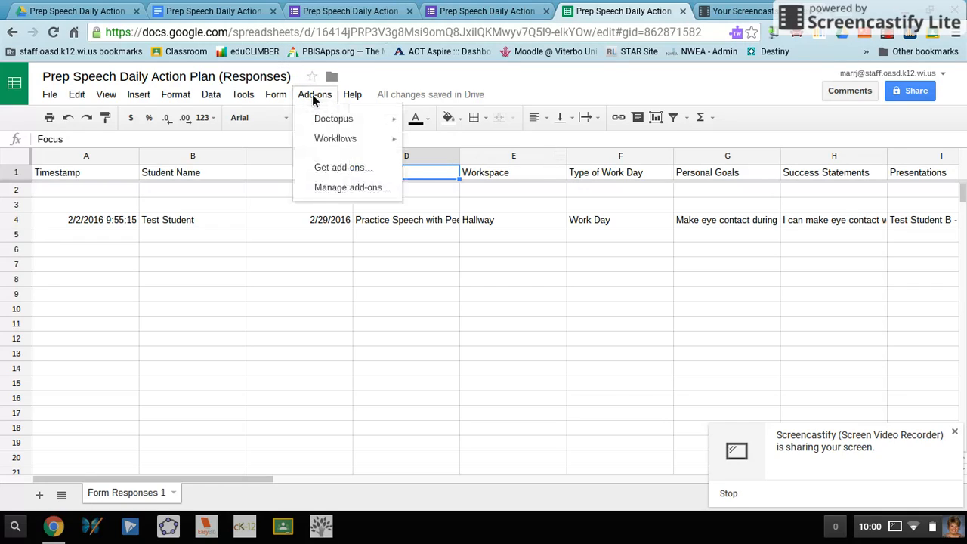
left_click(322, 167)
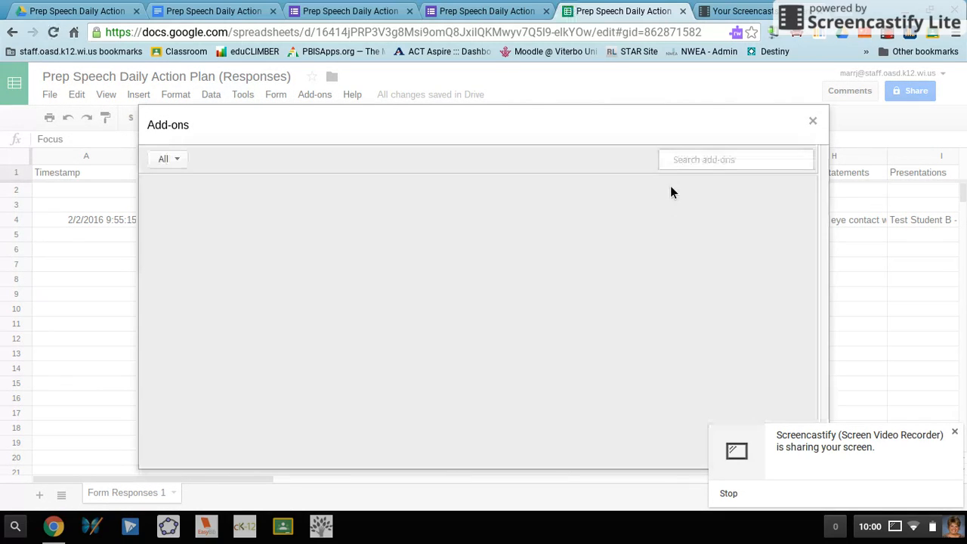
left_click(677, 158)
type("auto")
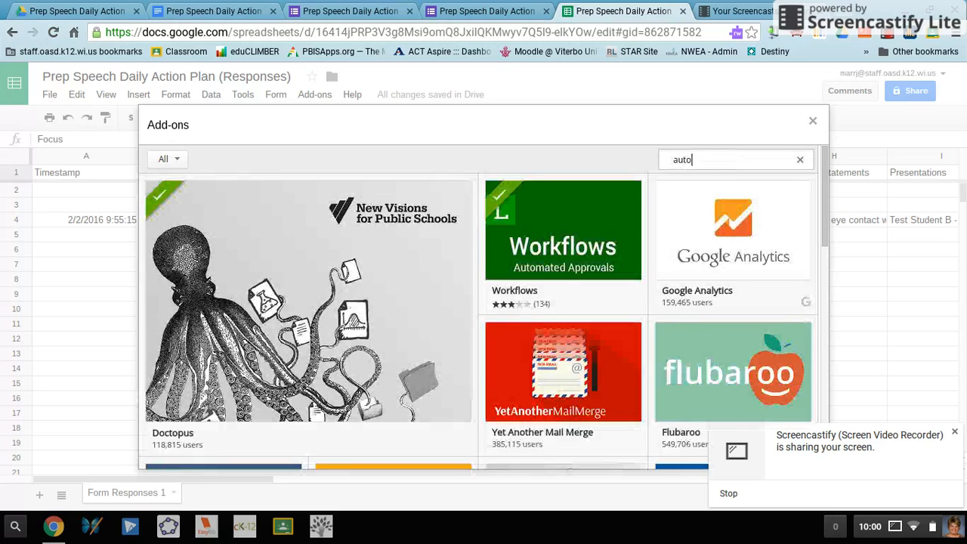
type("crat")
key("Return")
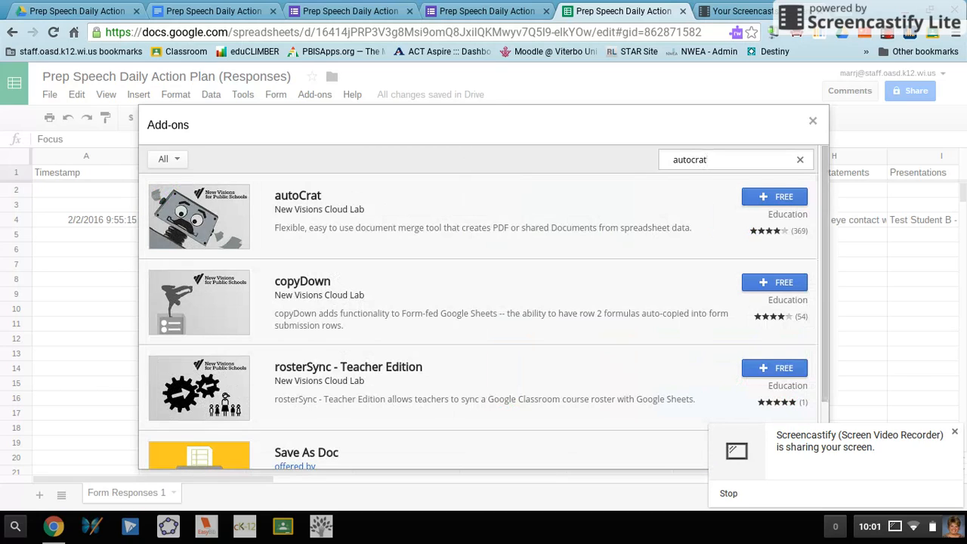
Install the free autoCrat add-on, grant the permissions it requests, and dismiss its getting-started notice
left_click(778, 198)
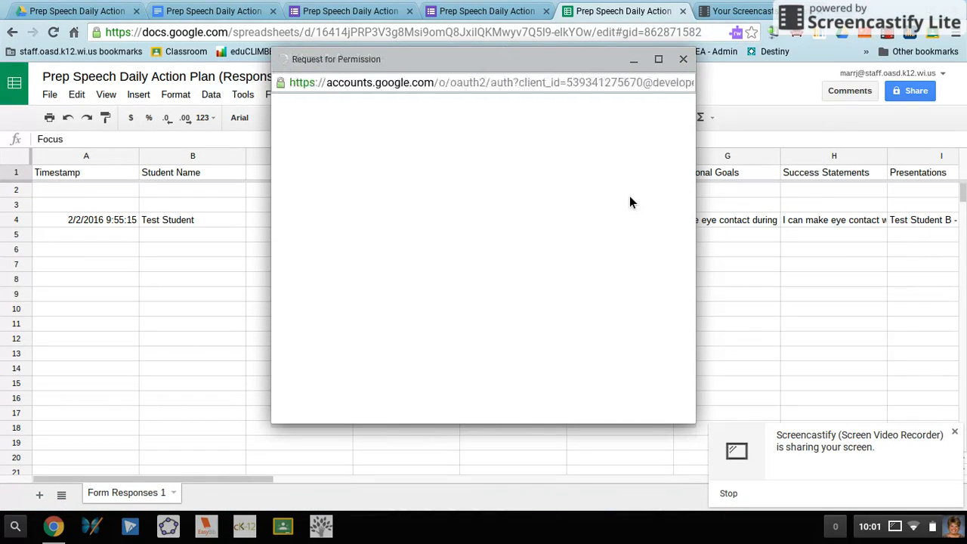
left_click_drag(688, 166, 693, 344)
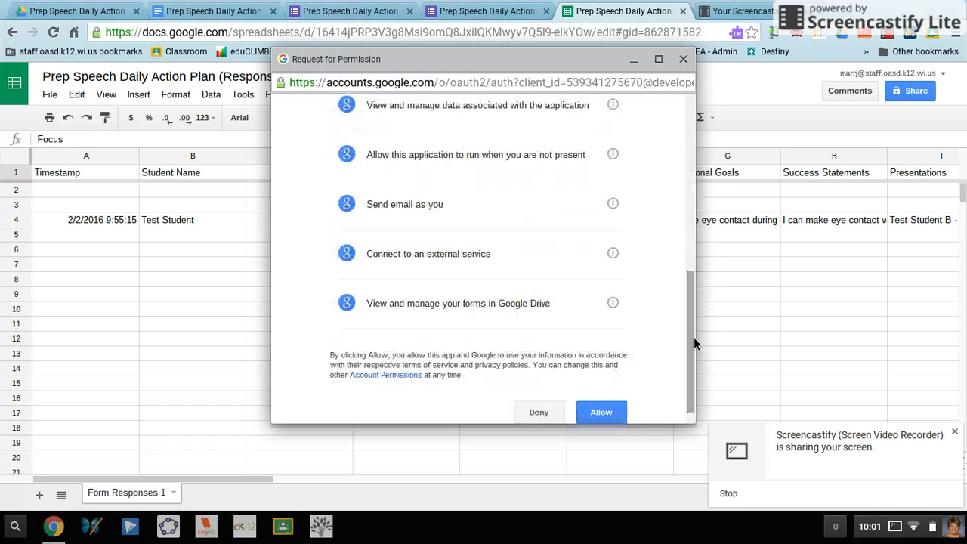
left_click(601, 413)
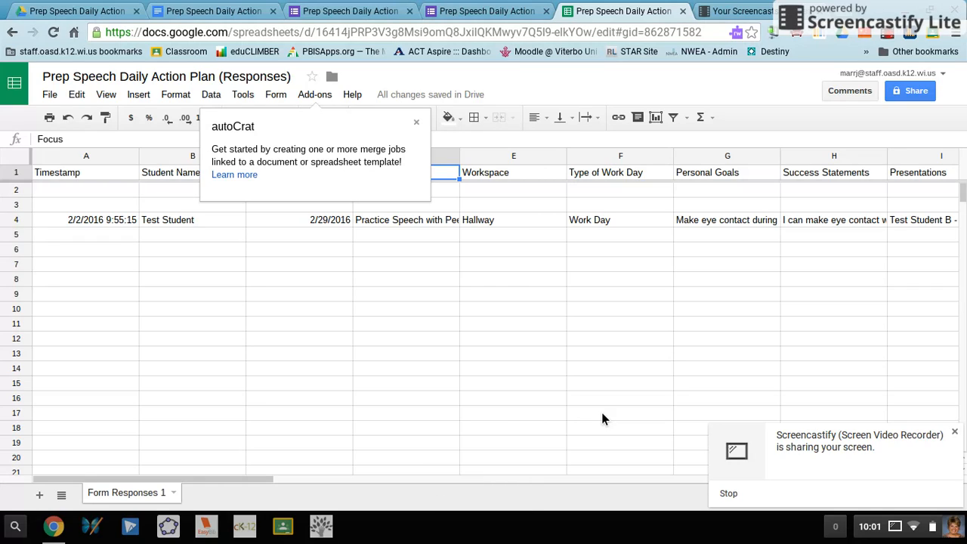
left_click(416, 123)
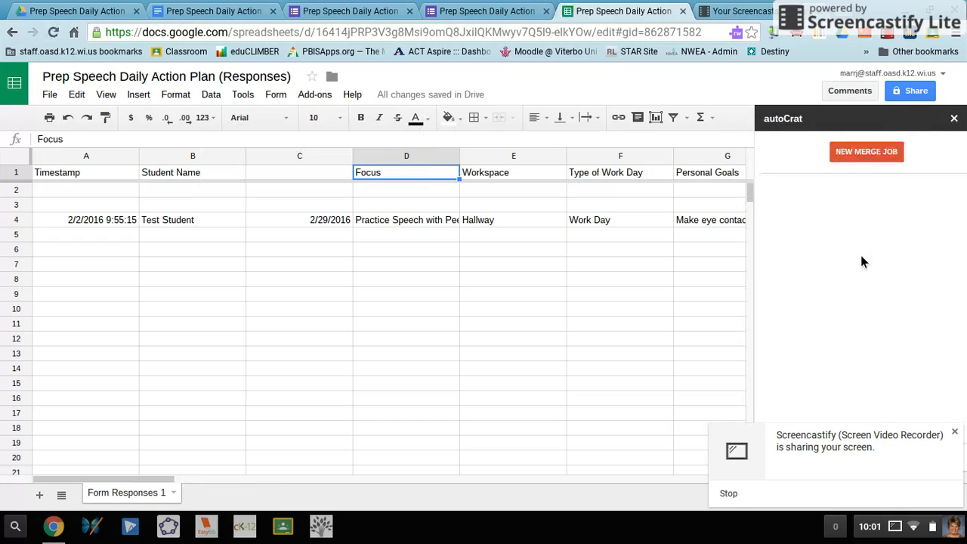
Create a new autoCrat merge job using the second template document in the Drive folder "Prep Speech Daily Action Plan - Merged Docs"
left_click(867, 152)
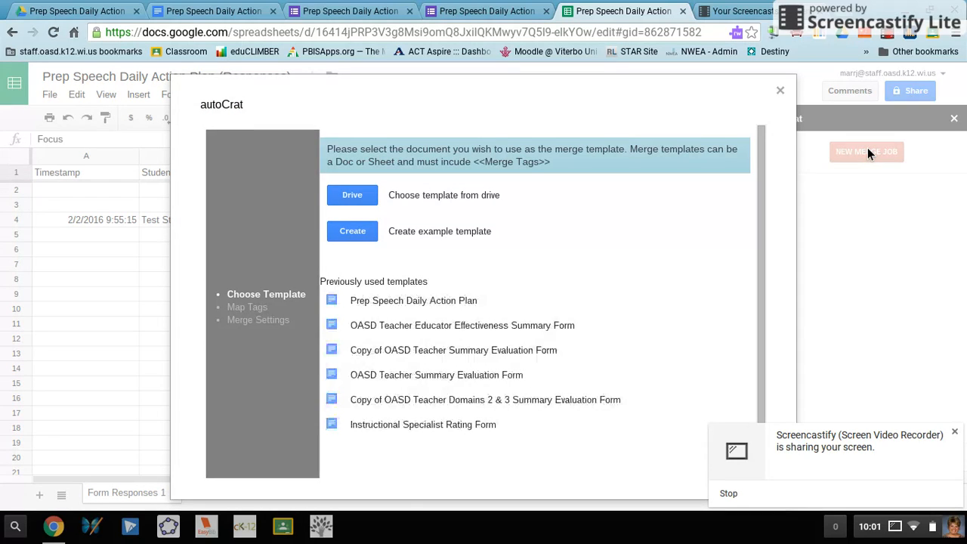
left_click(352, 195)
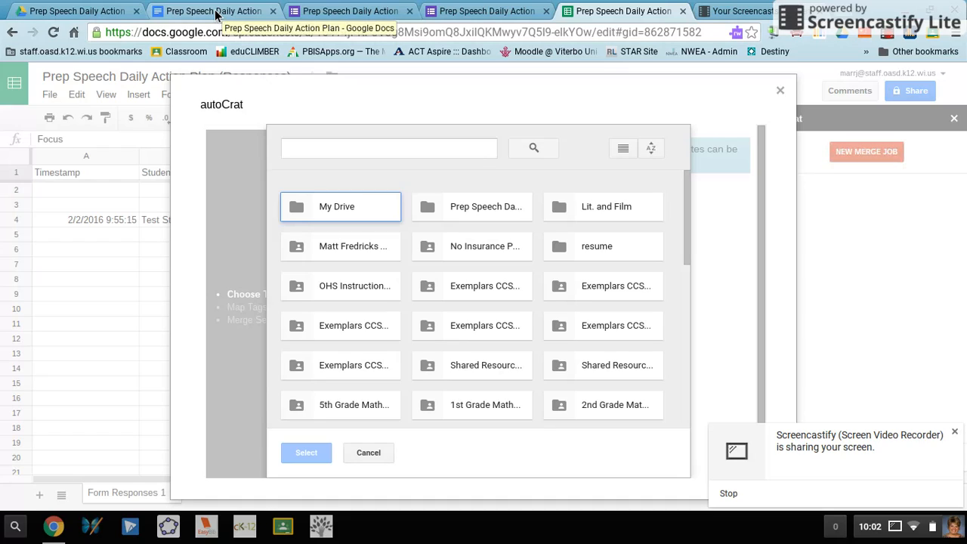
left_click(461, 211)
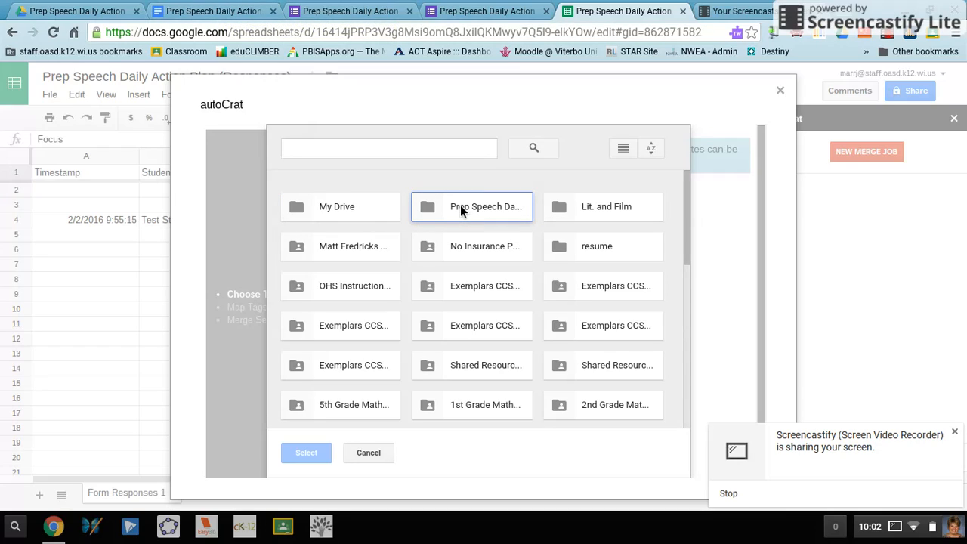
double_click(460, 206)
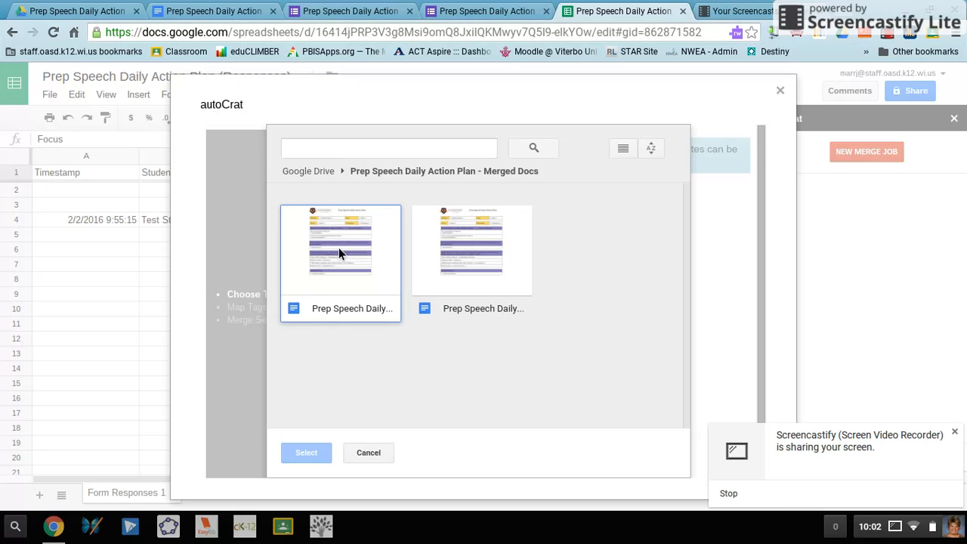
double_click(488, 244)
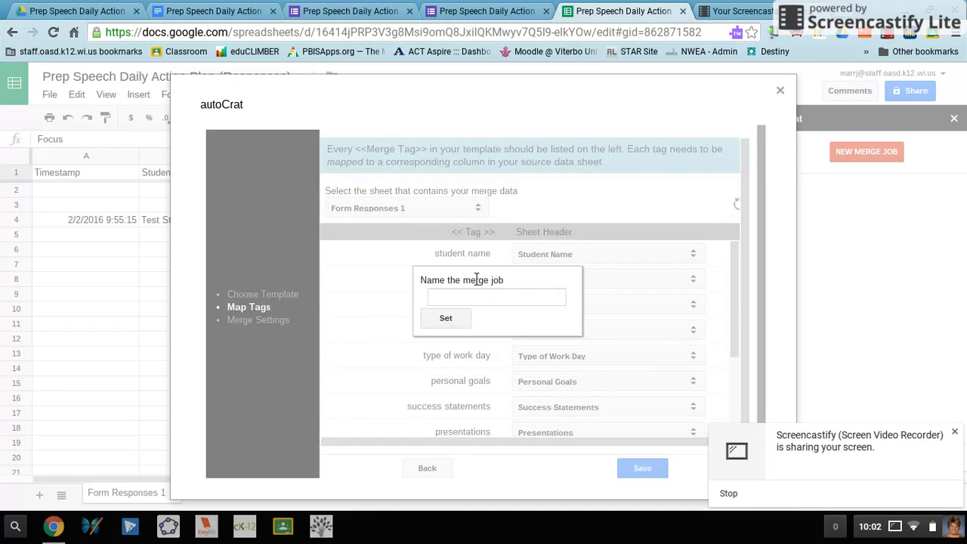
Name the merge job "Prep Speech Daily Action Plan" and save the mapping of template tags to the Form Responses 1 columns
left_click(471, 296)
type("Prep Speech")
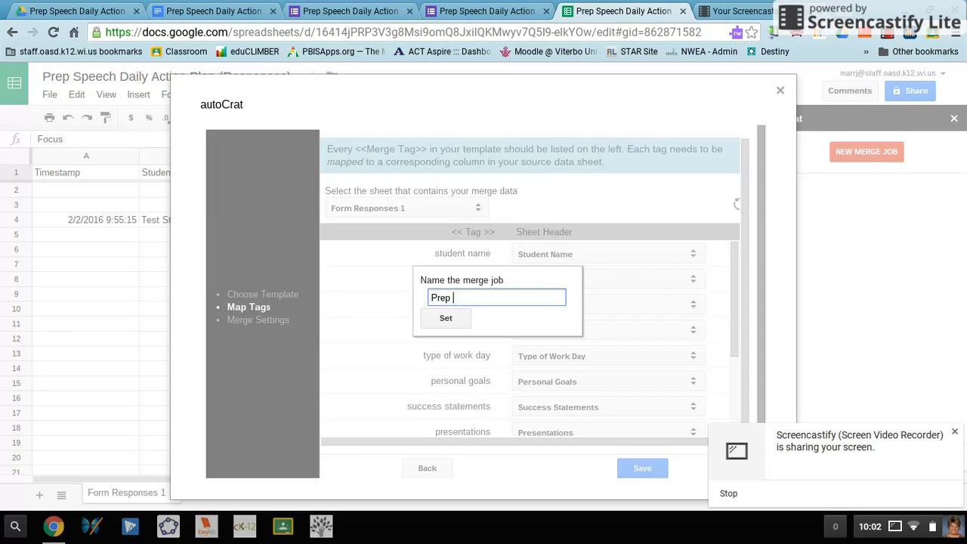
type(" Daily Action Plan")
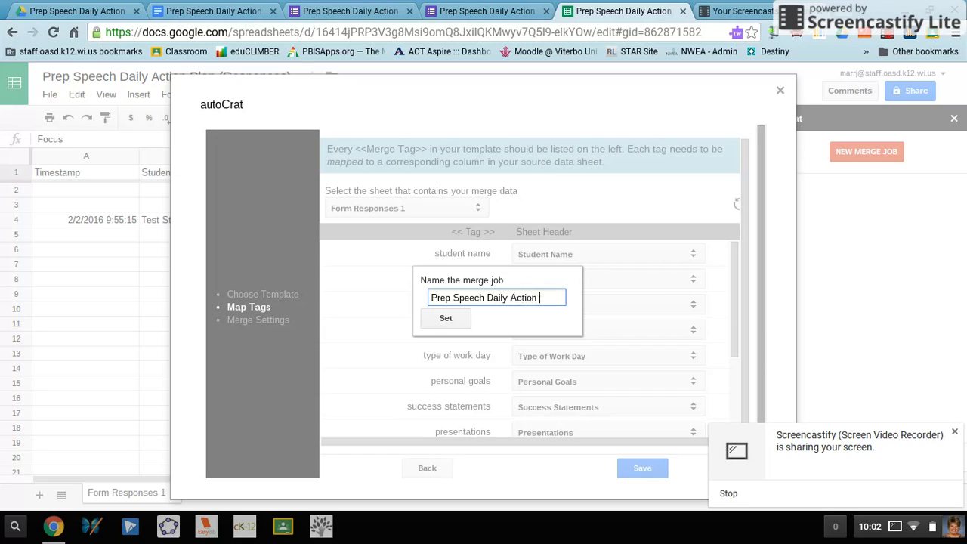
left_click(462, 318)
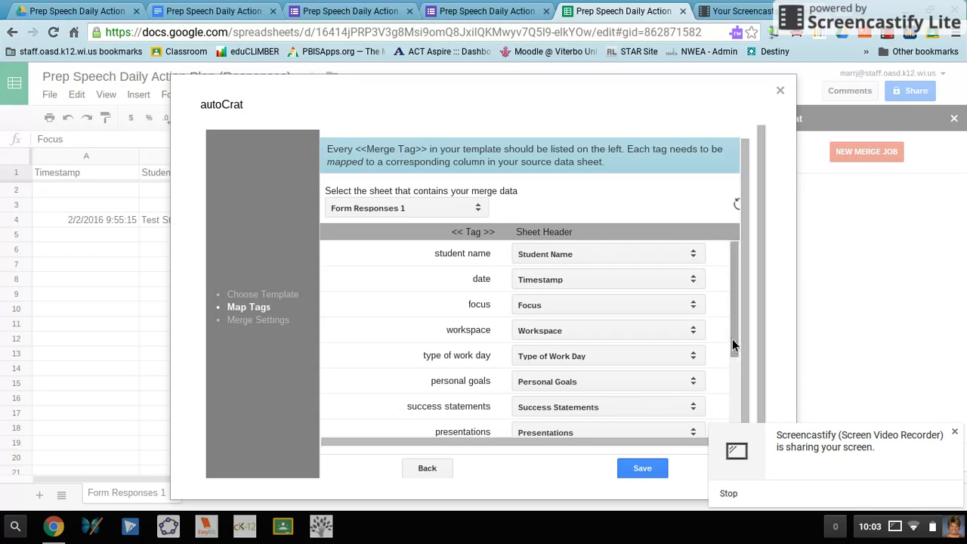
left_click_drag(733, 339, 731, 412)
left_click(652, 468)
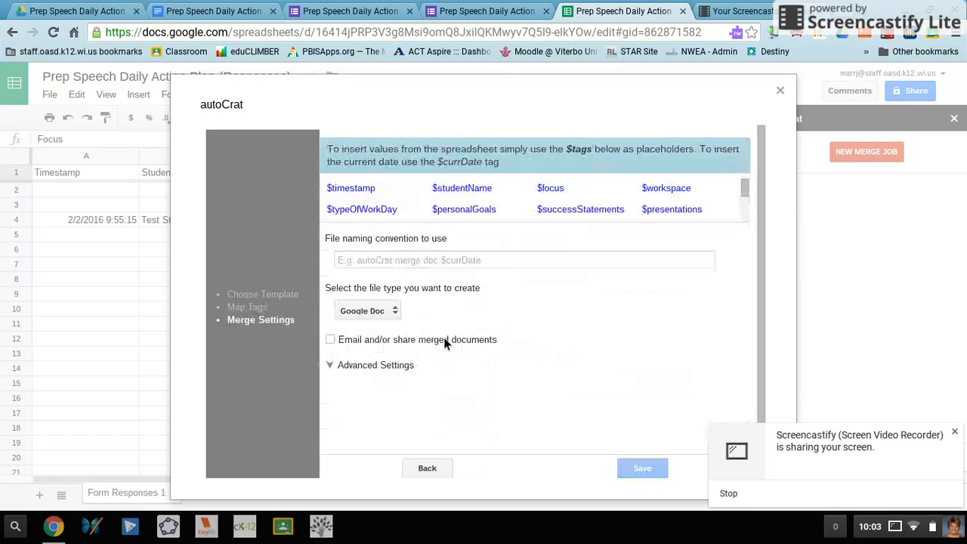
Set the merged documents' file naming convention to "Prep Speech Daily Action Plan"
left_click(391, 261)
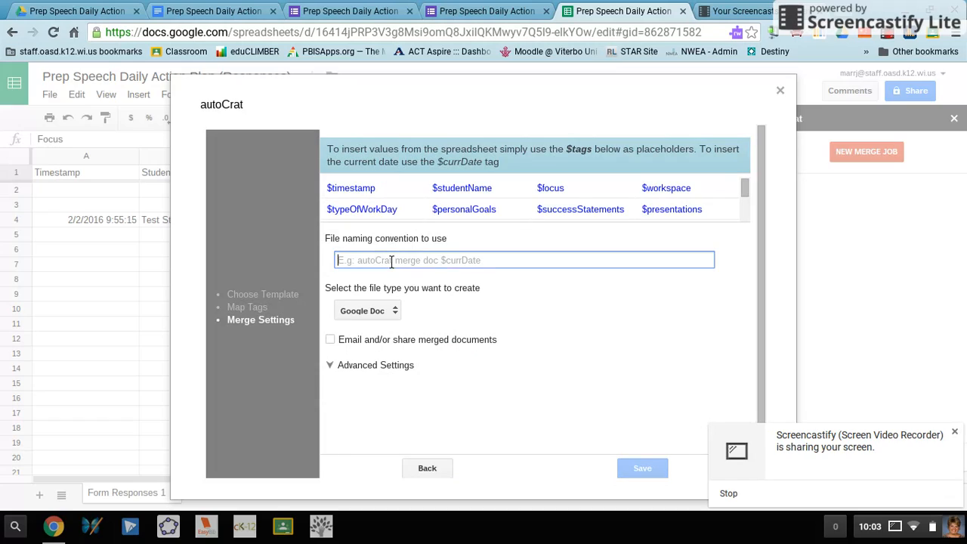
type("Prep ")
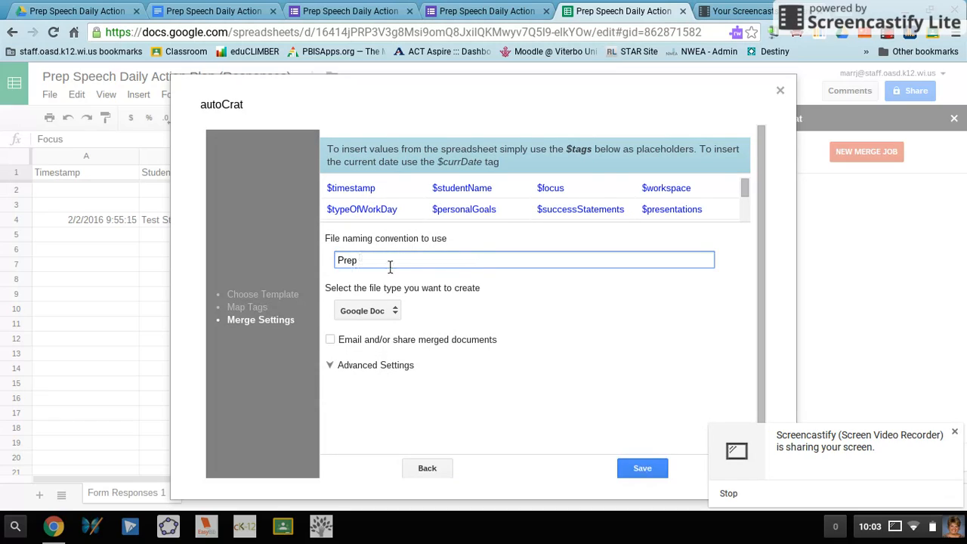
type("S")
key("BackSpace")
type("Speech Daily Action Plan")
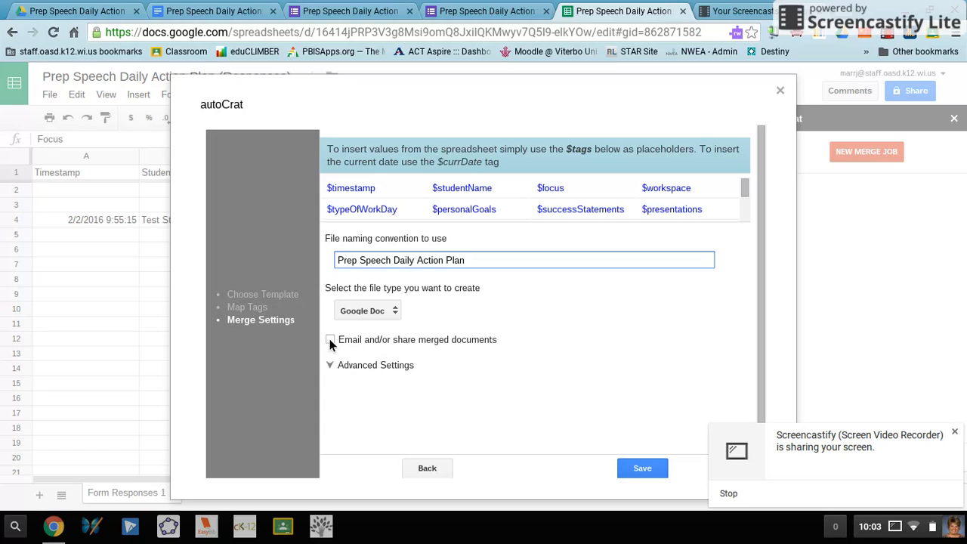
Add "Prep Speech Daily Action Plan - Merged Docs" as the destination folder in the advanced settings and save the merge job
left_click(327, 369)
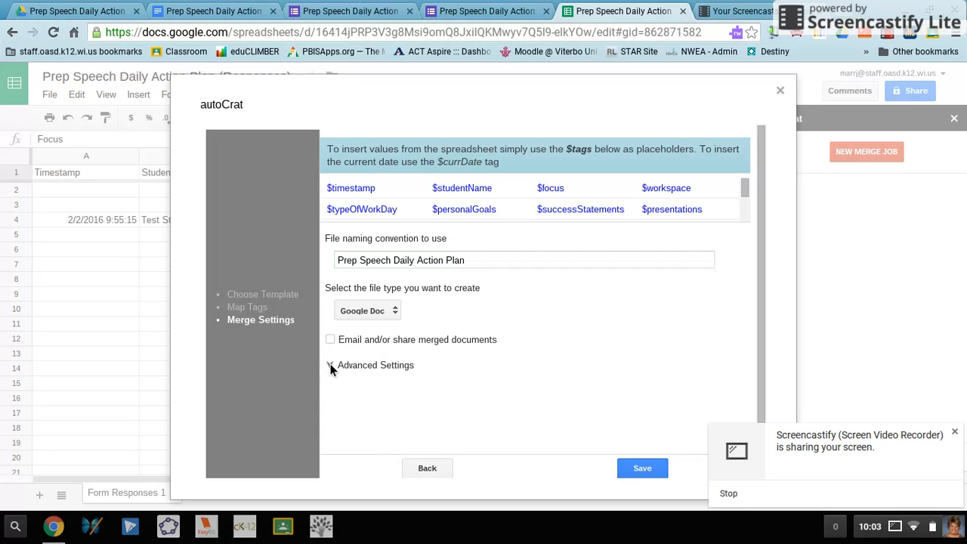
scroll(331, 369, "down", 1)
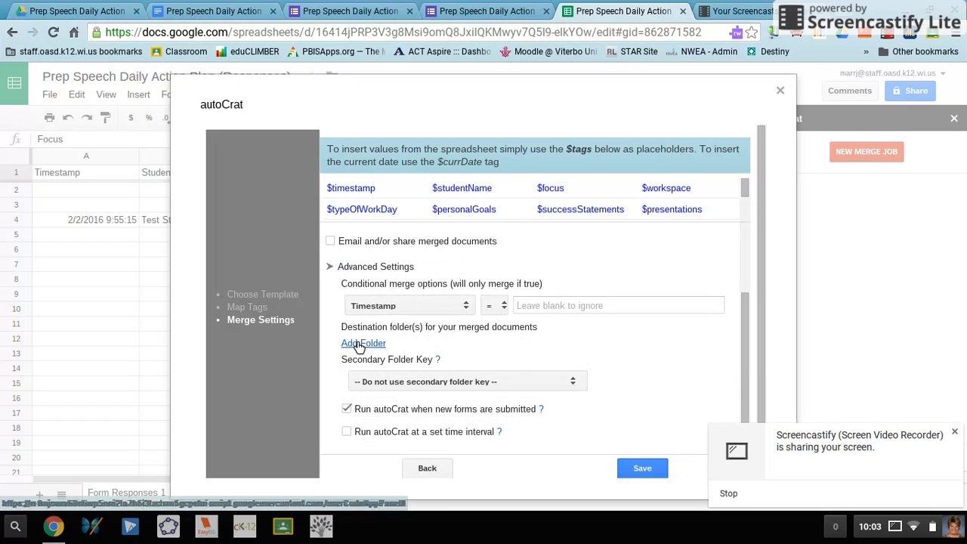
left_click(360, 343)
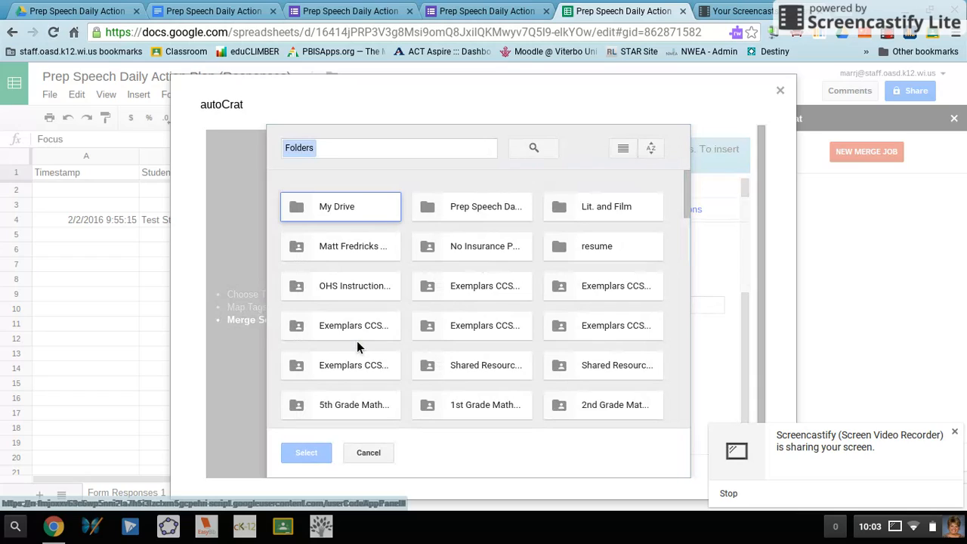
left_click(459, 208)
left_click(306, 453)
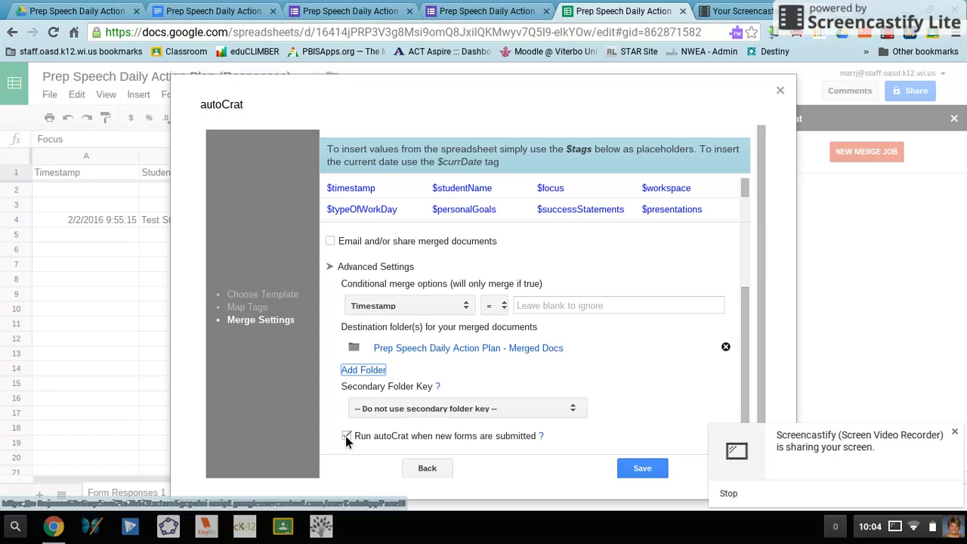
left_click(639, 469)
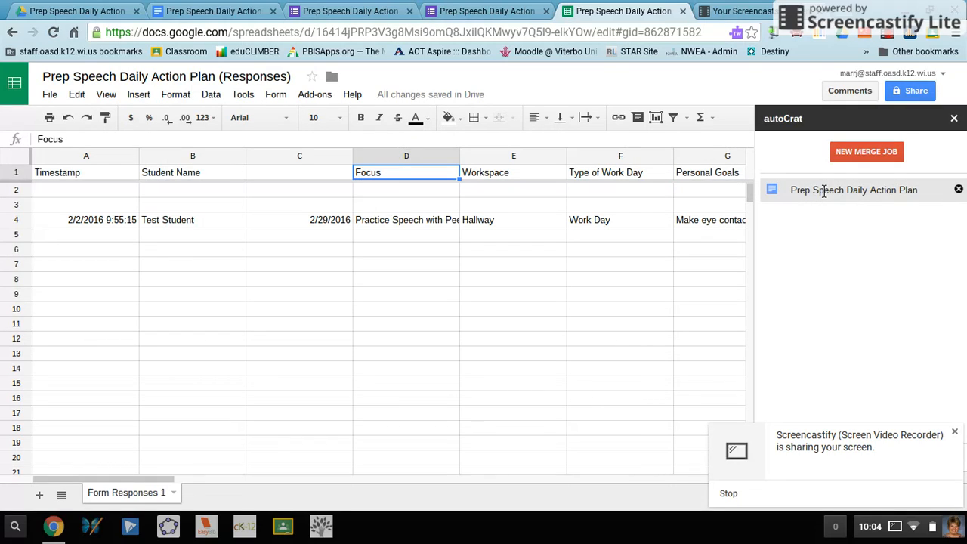
View the live form and the first document in the "Prep Speech Daily Action Plan - Merged Docs" Drive folder, declining the Read&Write authorization
left_click(459, 14)
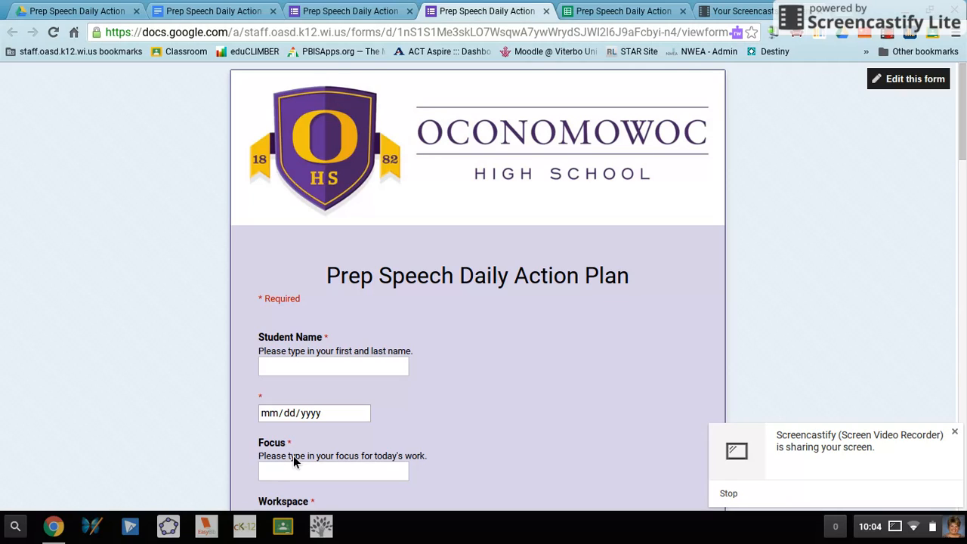
left_click(57, 11)
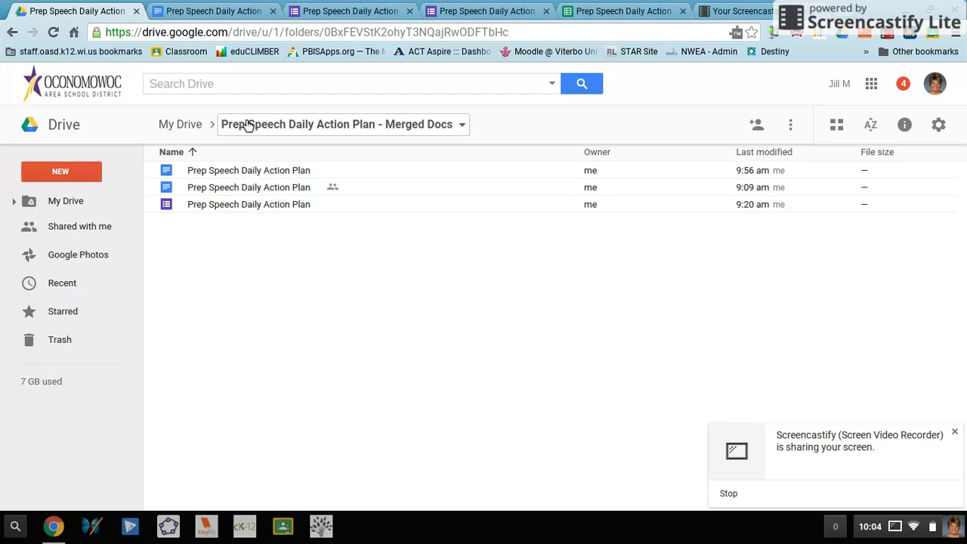
double_click(238, 171)
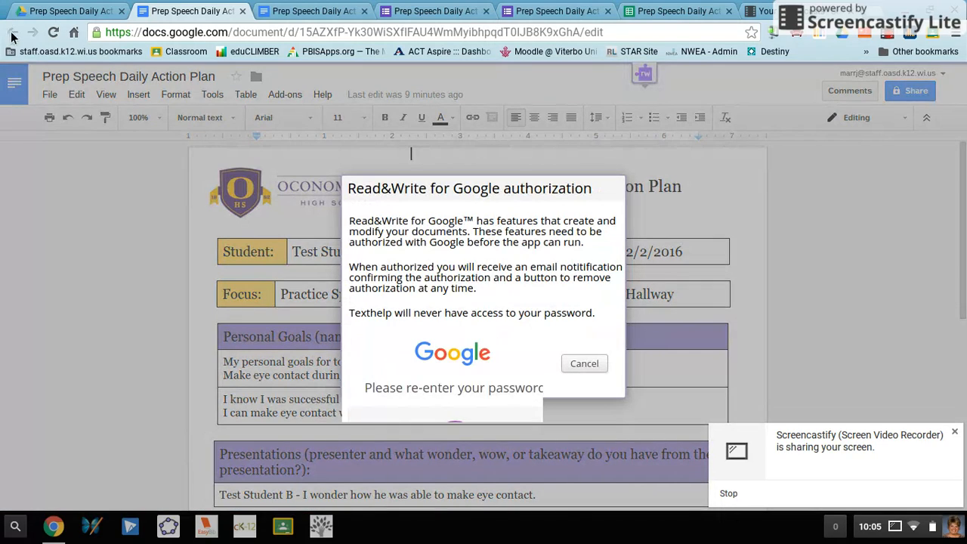
left_click(572, 363)
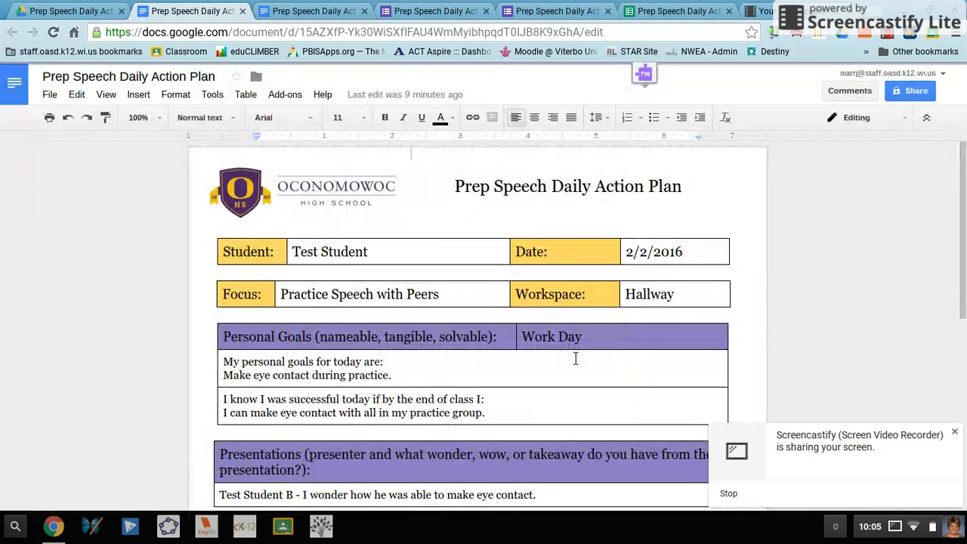
Rename the first document in the "Prep Speech Daily Action Plan - Merged Docs" Drive folder as 2/2/2016
left_click(71, 12)
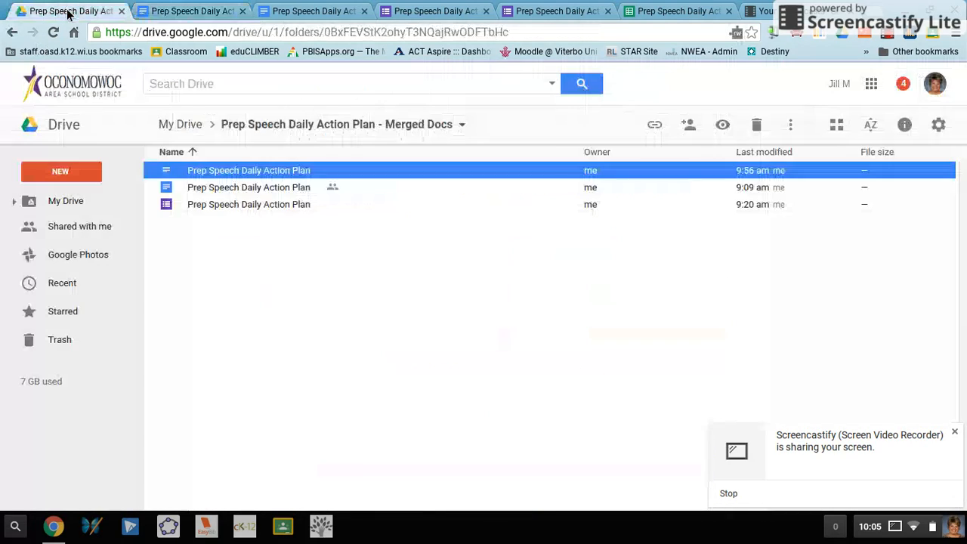
double_click(211, 173)
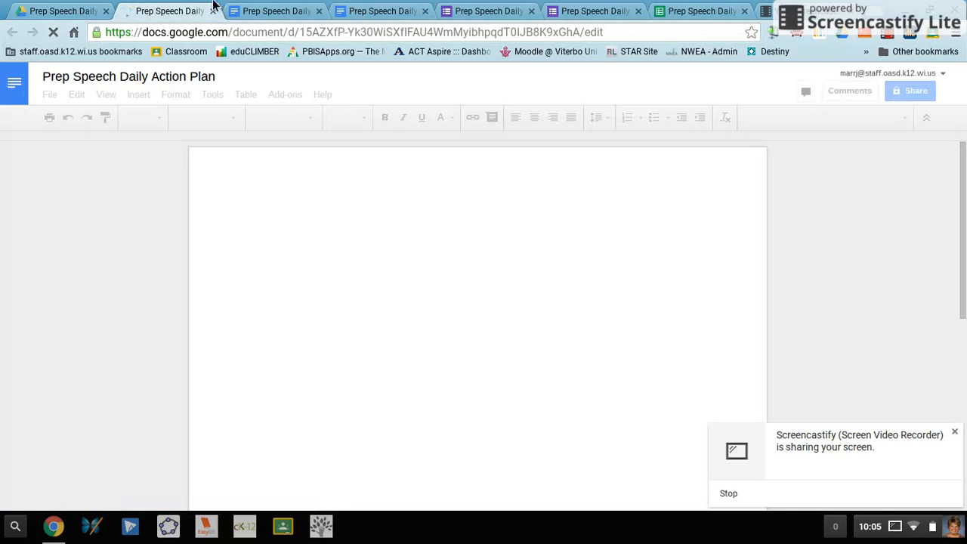
left_click(97, 10)
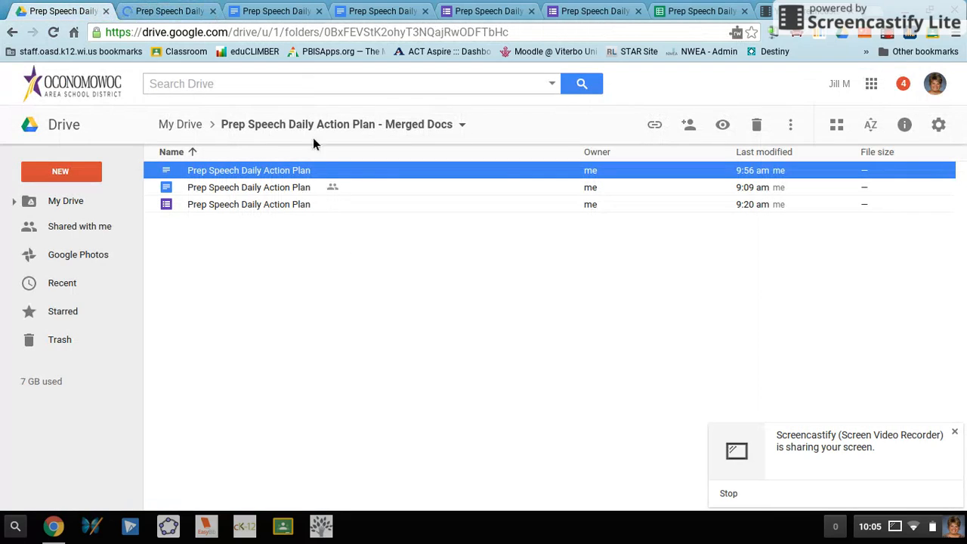
right_click(323, 171)
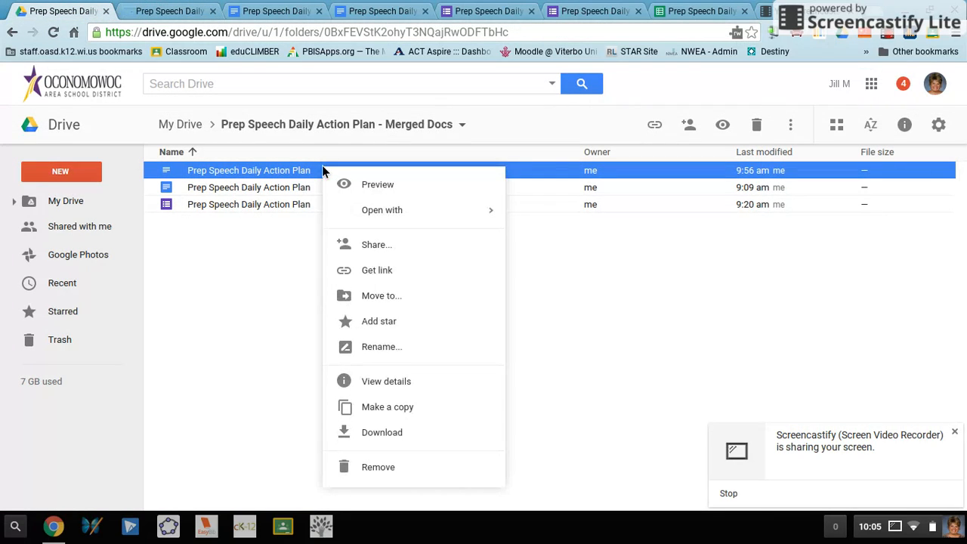
left_click(392, 346)
key("BackSpace")
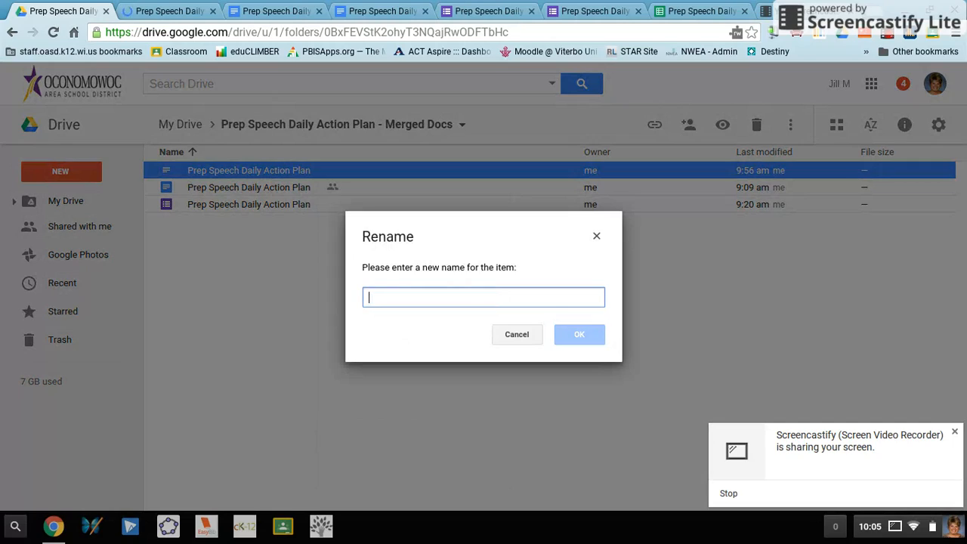
type("2/2/")
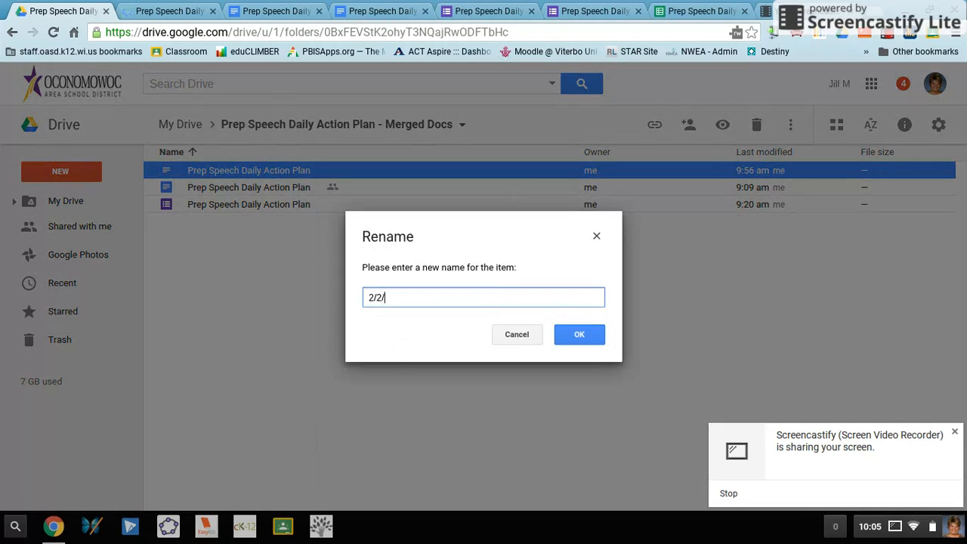
type("2016")
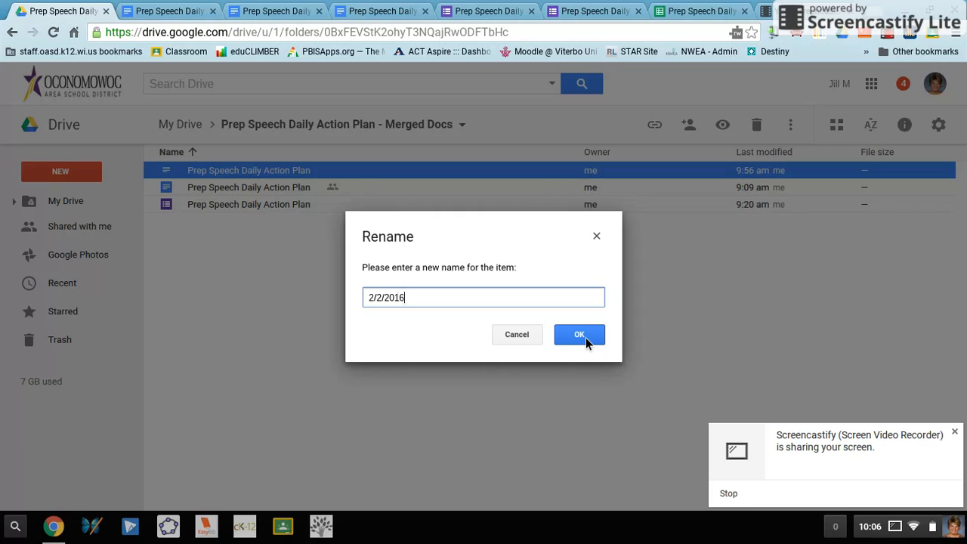
left_click(579, 336)
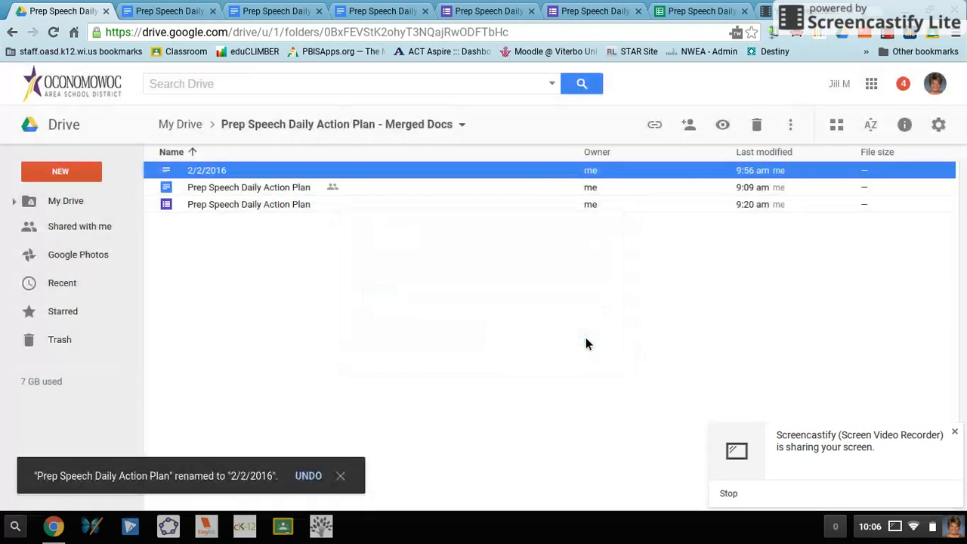